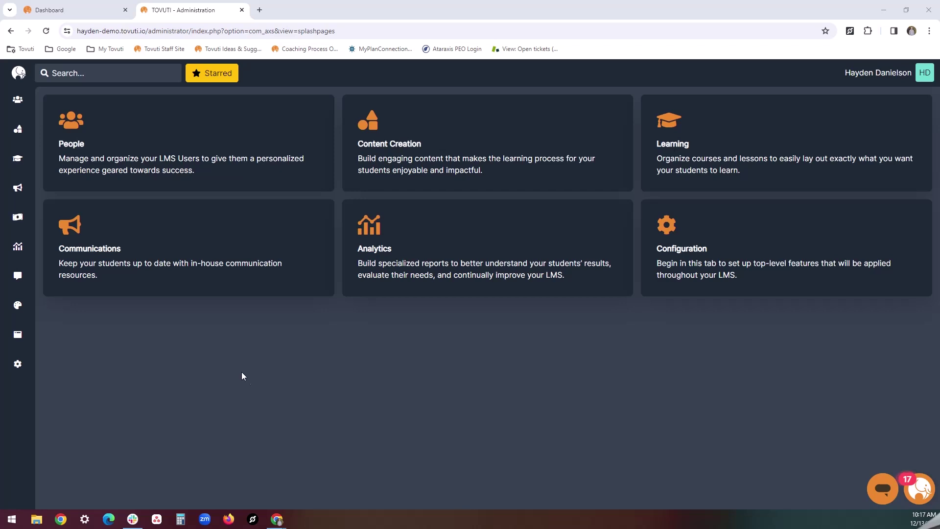
- Open the All About Tovuti course from Learning > Courses and view its Design settings
left_click(17, 158)
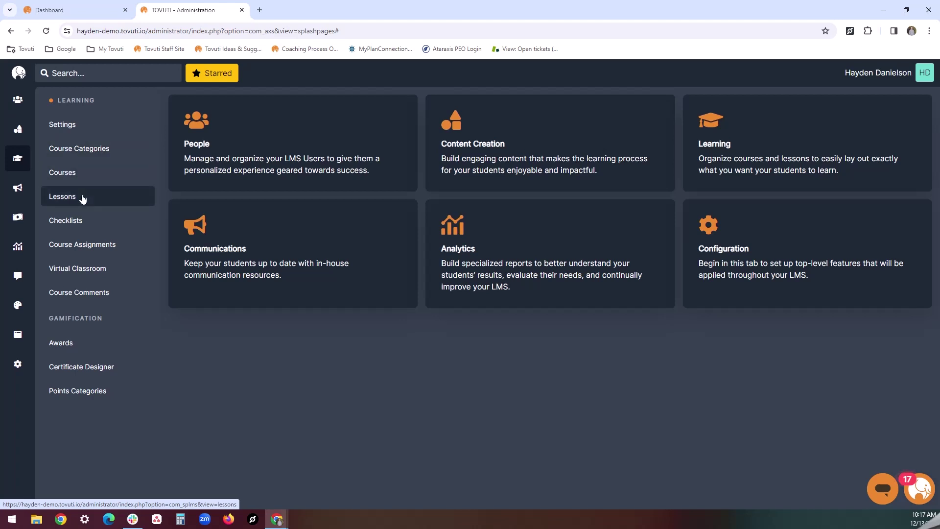
left_click(91, 176)
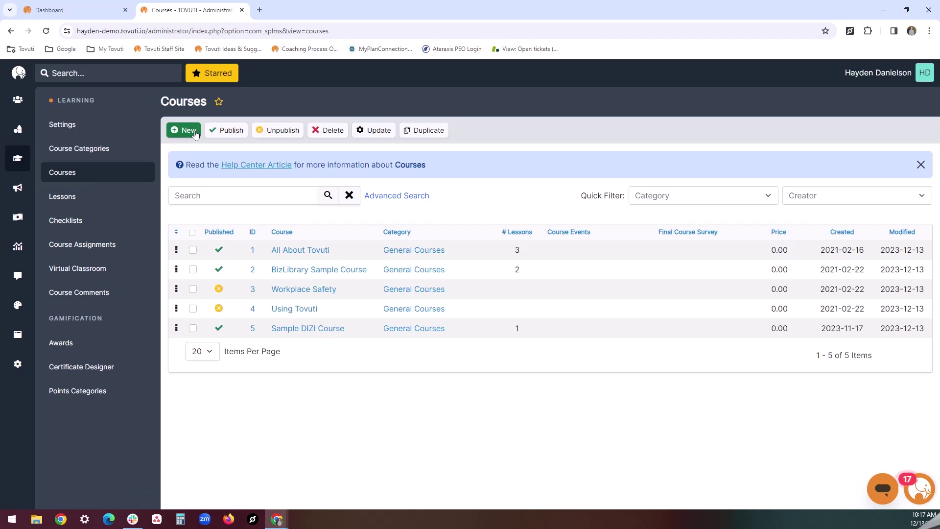
left_click(293, 250)
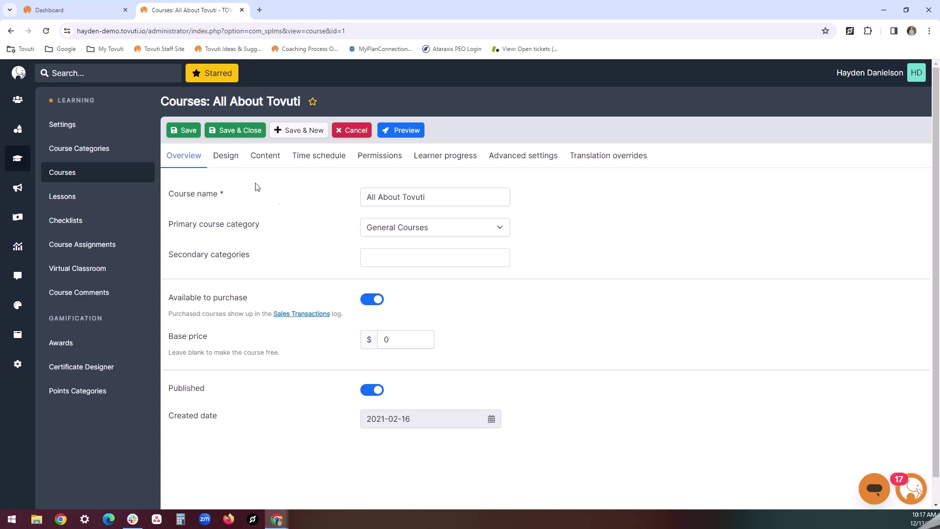
left_click(224, 157)
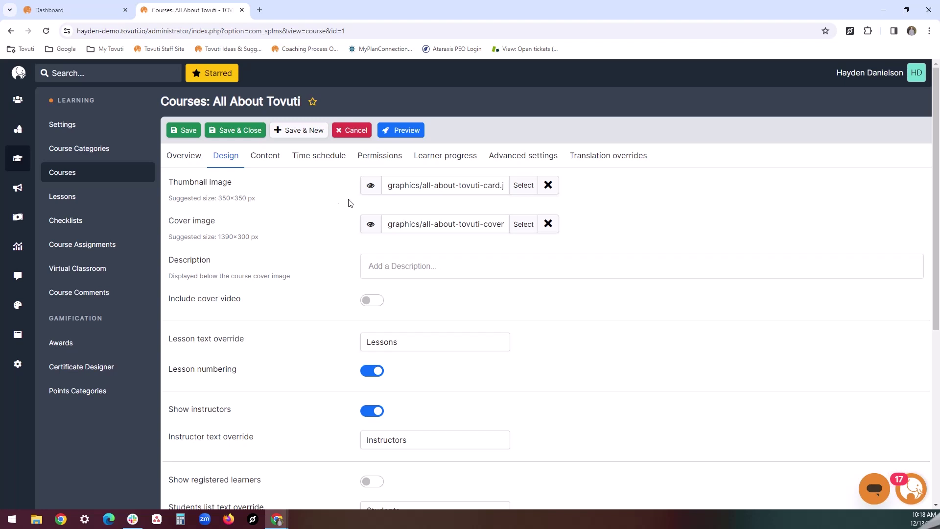
- Preview the thumbnail and cover images in Design settings, then view the three-lesson Content settings
mouse_move(370, 188)
mouse_move(369, 224)
scroll(313, 351, "down", 6)
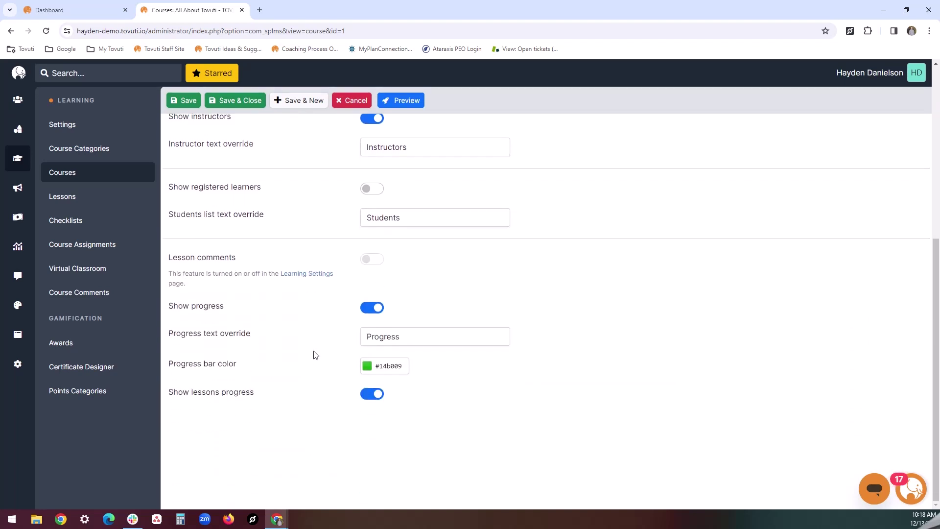
scroll(315, 352, "up", 6)
left_click(265, 156)
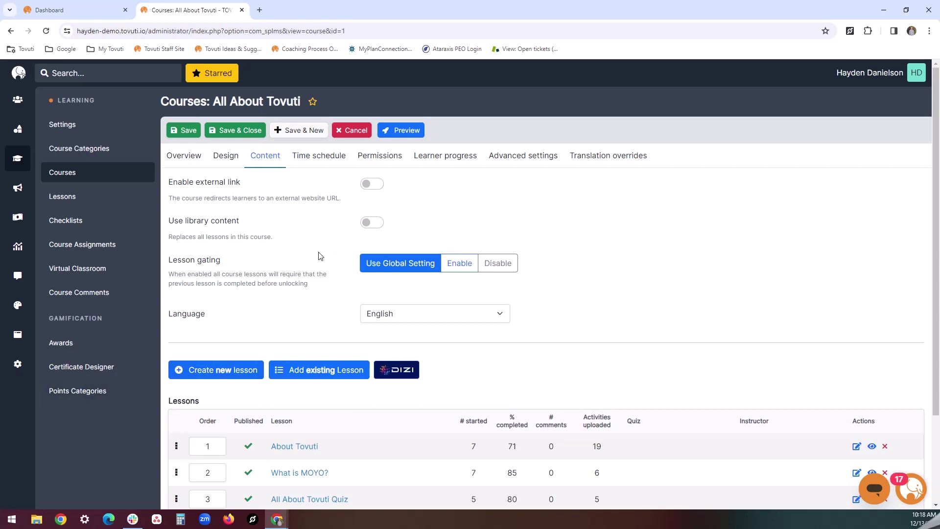
- Toggle Enable external link and Use library content on, then back off
left_click(371, 185)
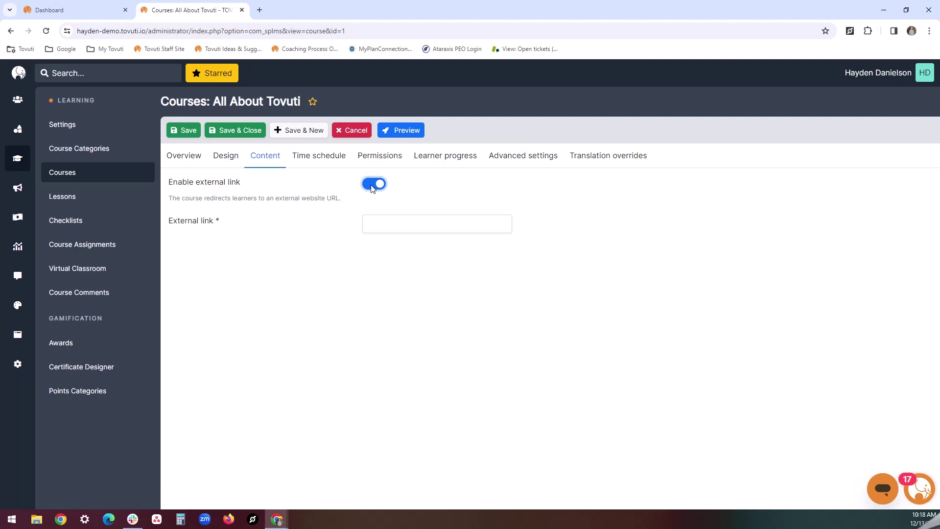
left_click(372, 185)
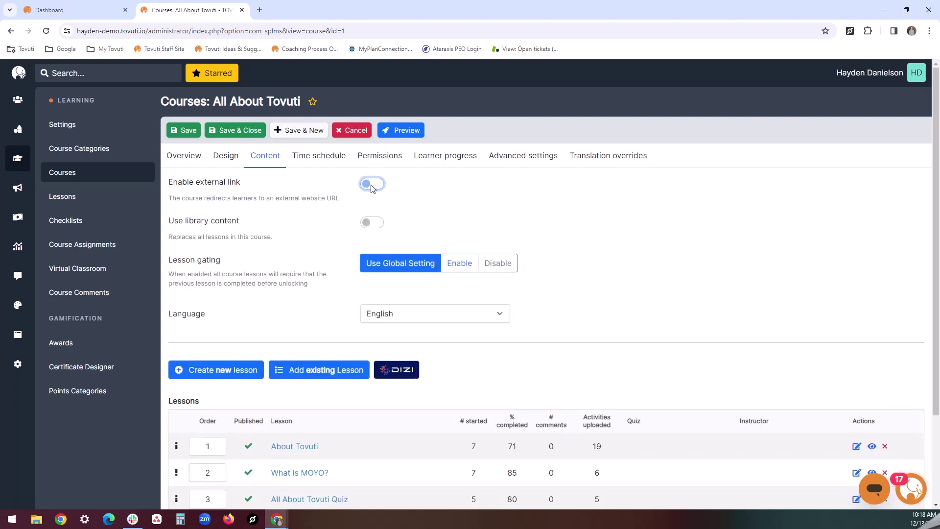
left_click(374, 224)
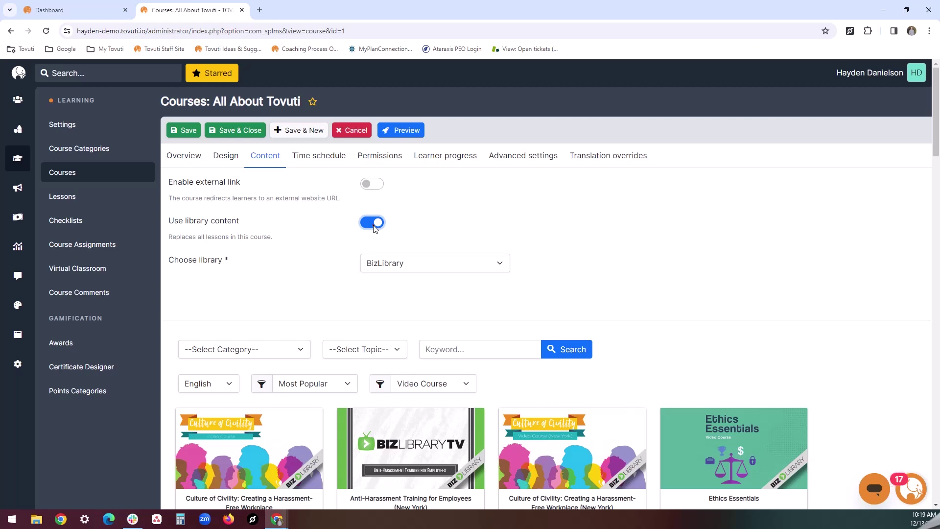
left_click(374, 224)
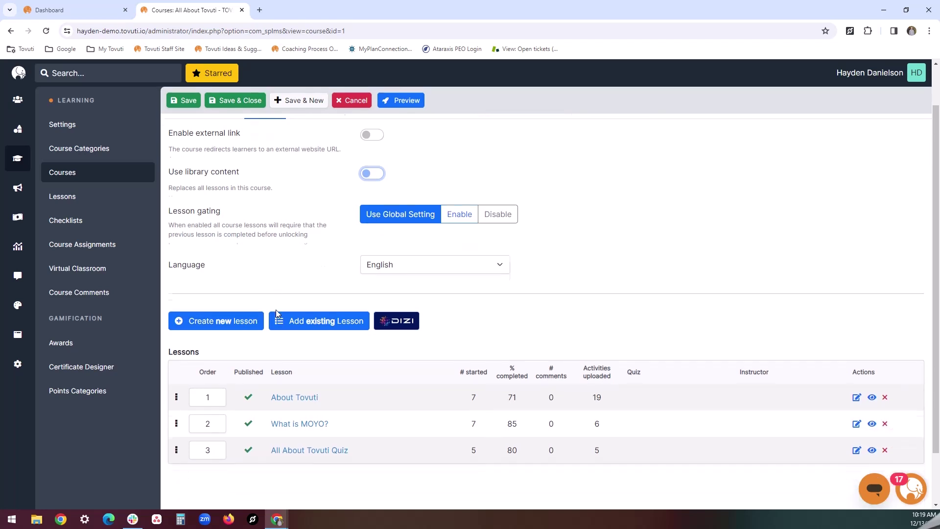
- Try dragging the What is MOYO? lesson to reorder it, then view Time schedule settings
scroll(277, 311, "down", 2)
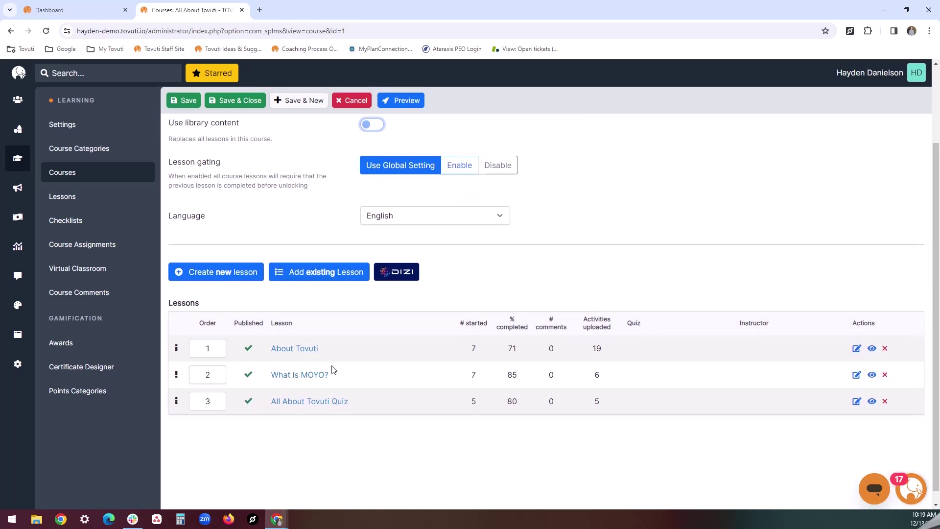
scroll(333, 371, "down", 1)
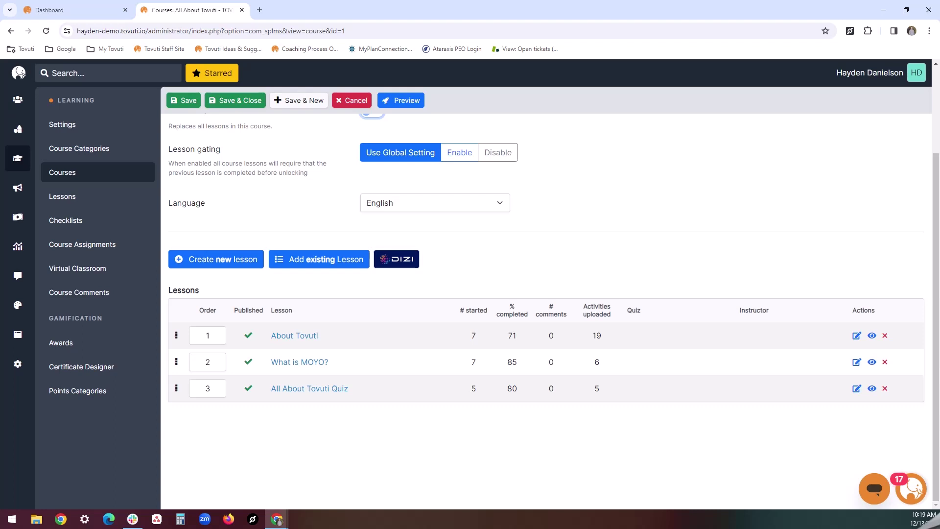
left_click(175, 361)
mouse_move(175, 361)
left_mouse_down()
mouse_move(180, 332)
mouse_move(176, 364)
left_mouse_up()
scroll(256, 318, "up", 2)
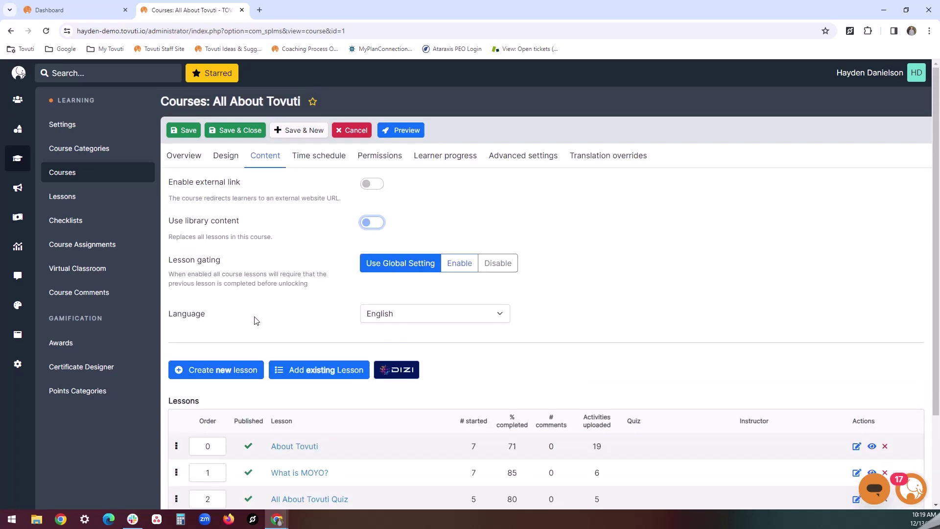
left_click(317, 157)
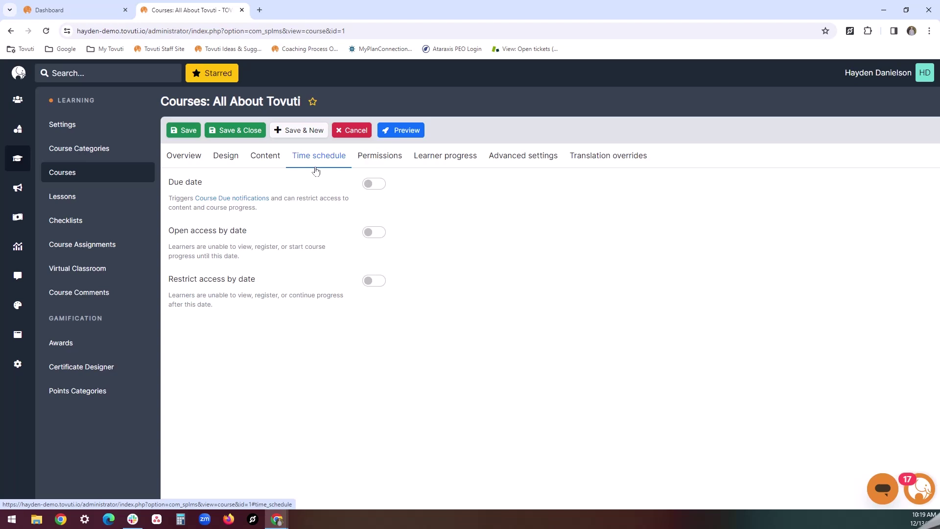
- Turn on an Exact date due date with Hard due date left on
left_click(373, 184)
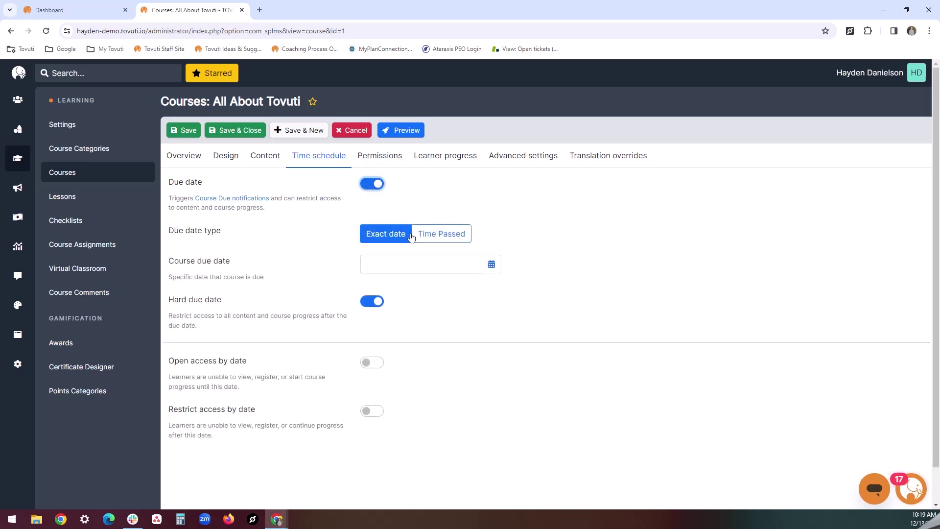
left_click(438, 240)
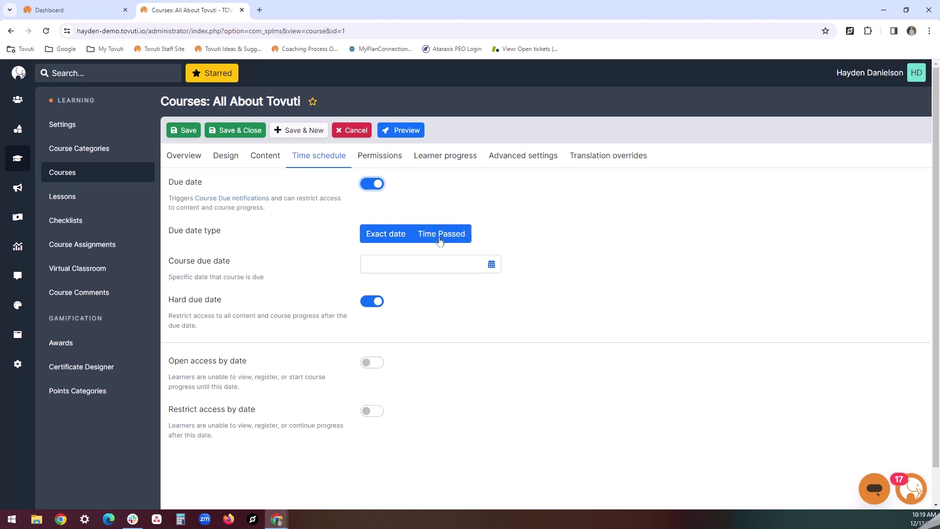
left_click(385, 240)
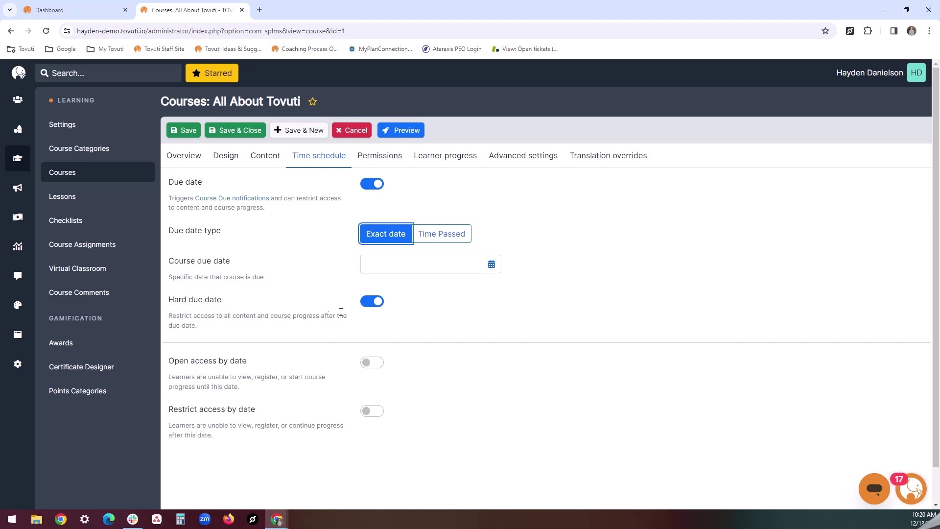
left_click(371, 302)
left_click(372, 302)
left_click(379, 163)
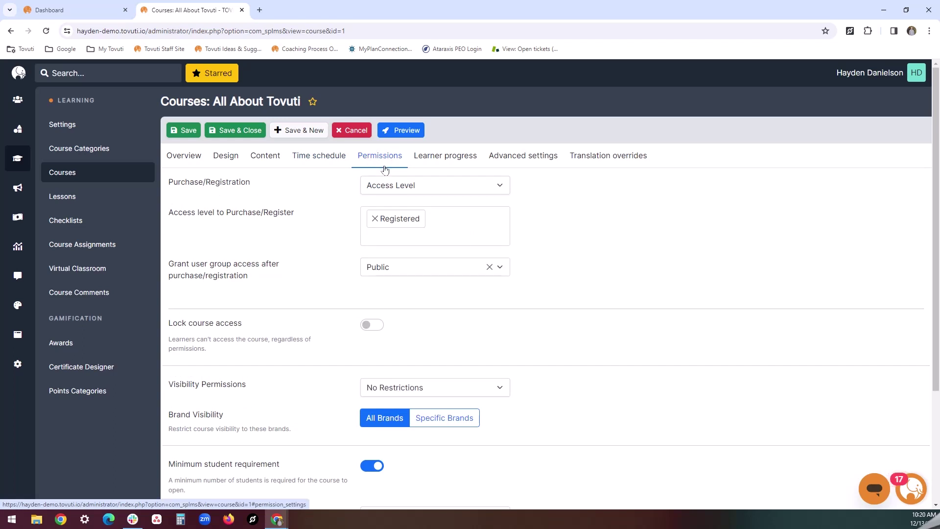
- Keep Access Level as the registration restriction, lock course access, and view learner progress
left_click(453, 191)
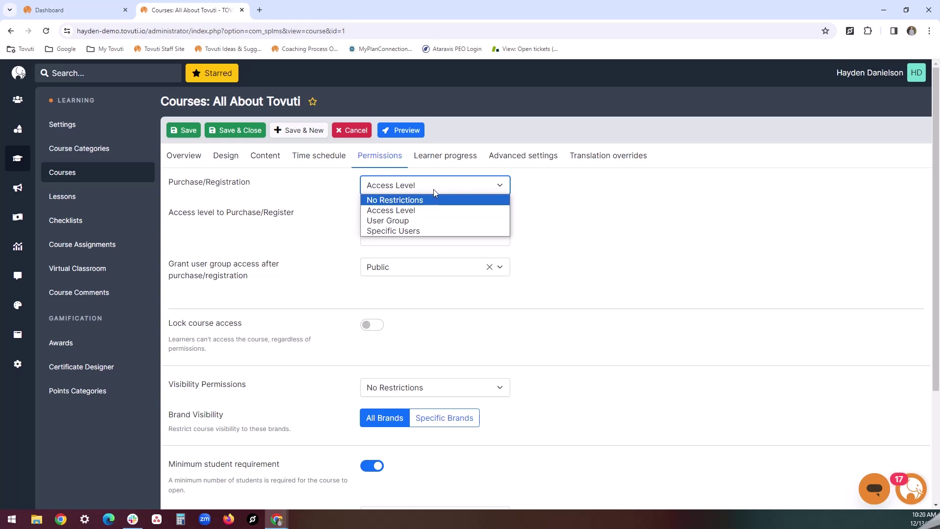
left_click(433, 191)
left_click(380, 325)
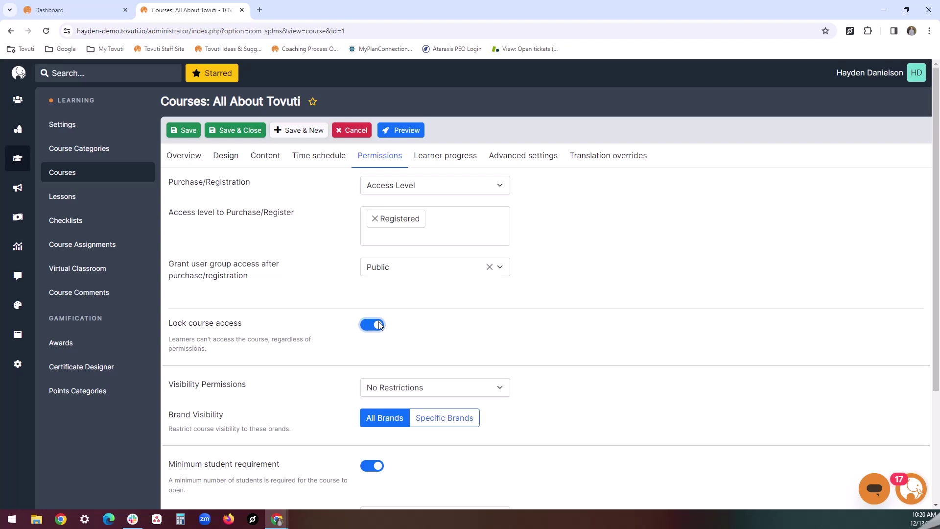
left_click(427, 157)
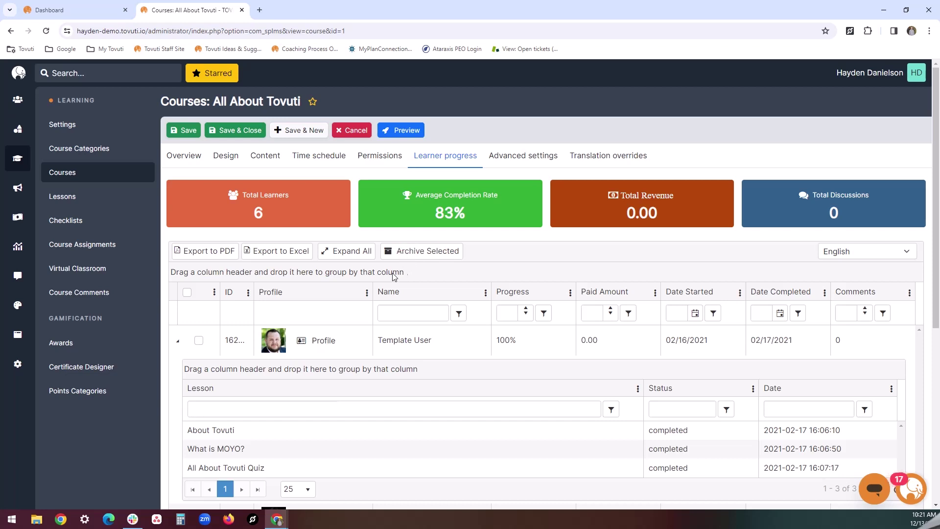
- Select the first learner's progress record, then view Advanced settings with 500 General Points
left_click(199, 341)
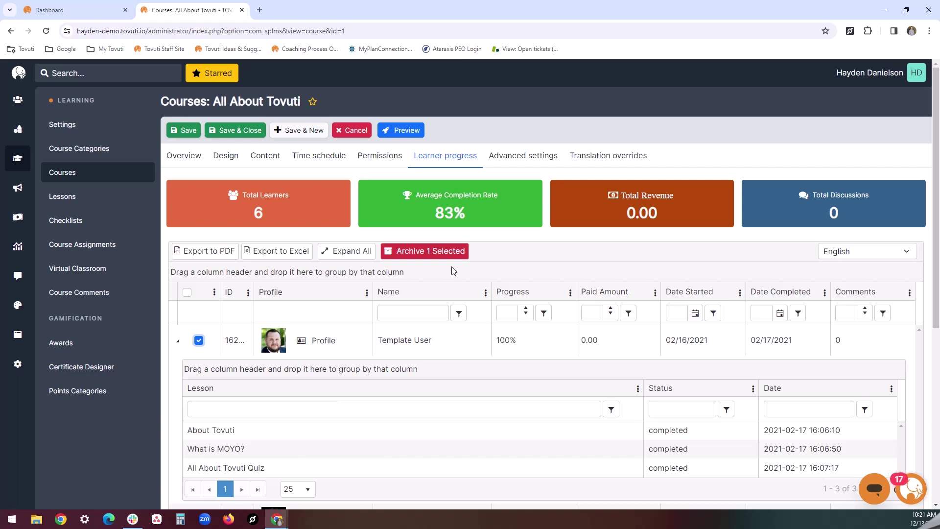
left_click(491, 153)
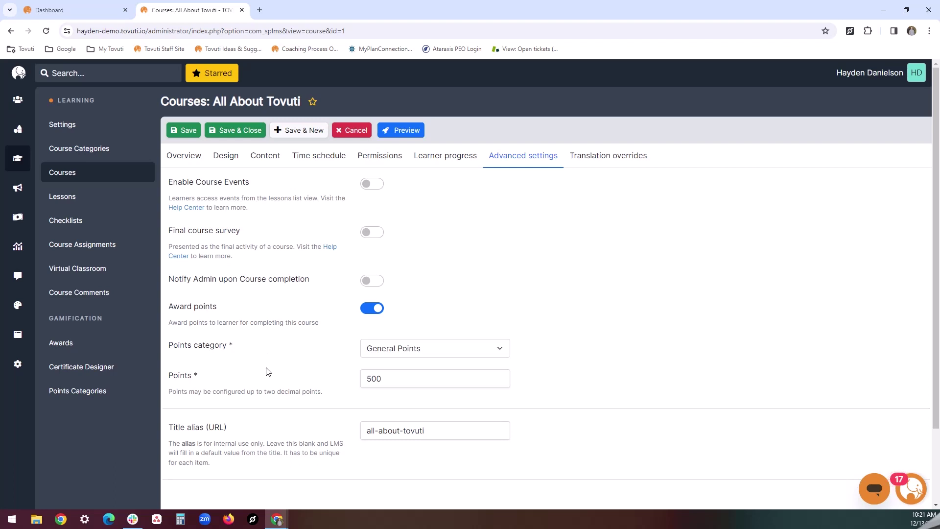
- View Translation overrides, with English selected and its override switched off
left_click(604, 159)
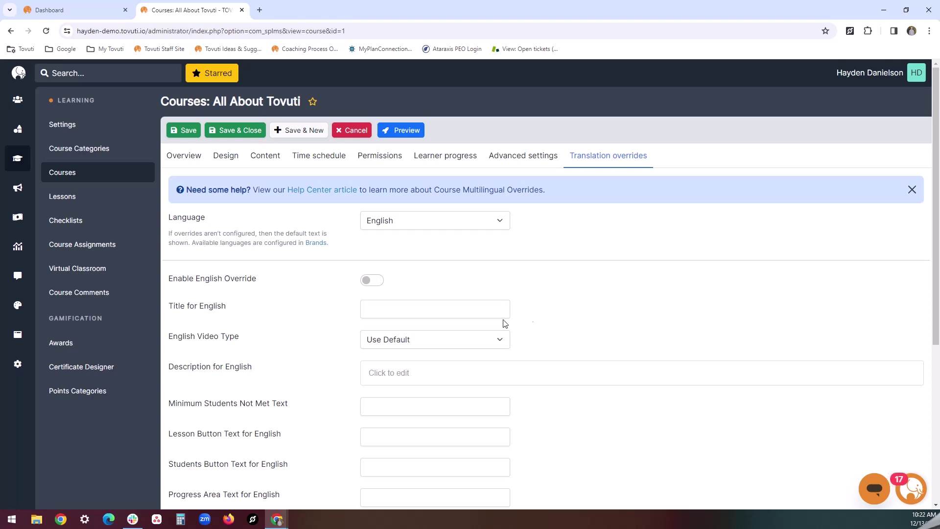
- Look at the Spanish translation override fields, then set the language back to English
scroll(496, 325, "down", 3)
scroll(495, 323, "down", 2)
scroll(487, 316, "up", 5)
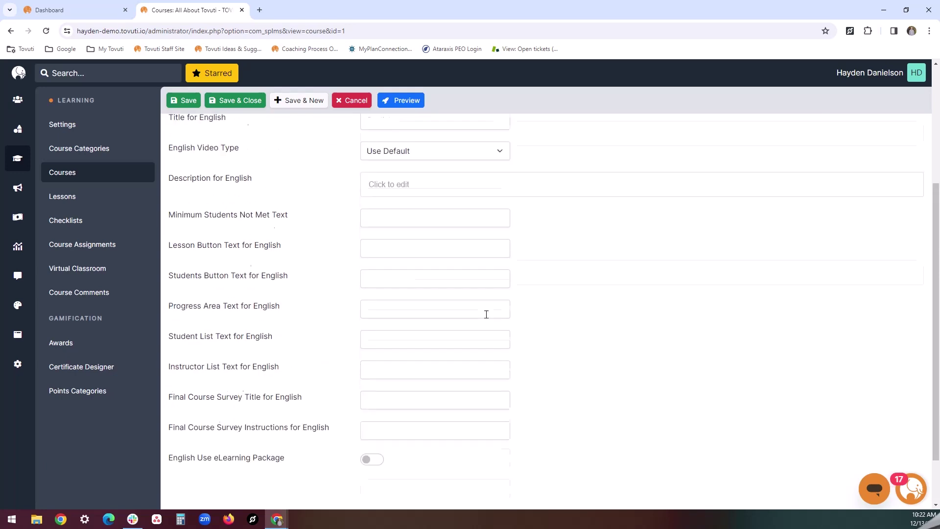
left_click(438, 224)
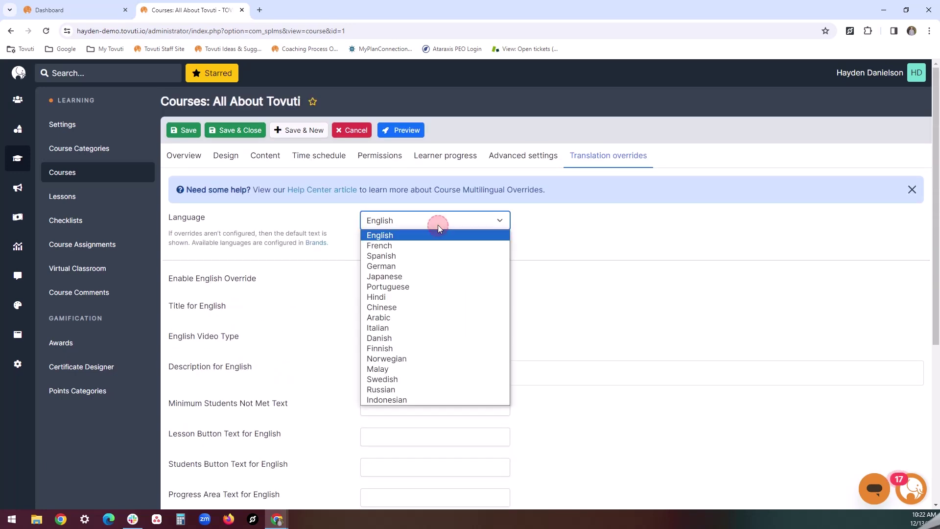
left_click(434, 255)
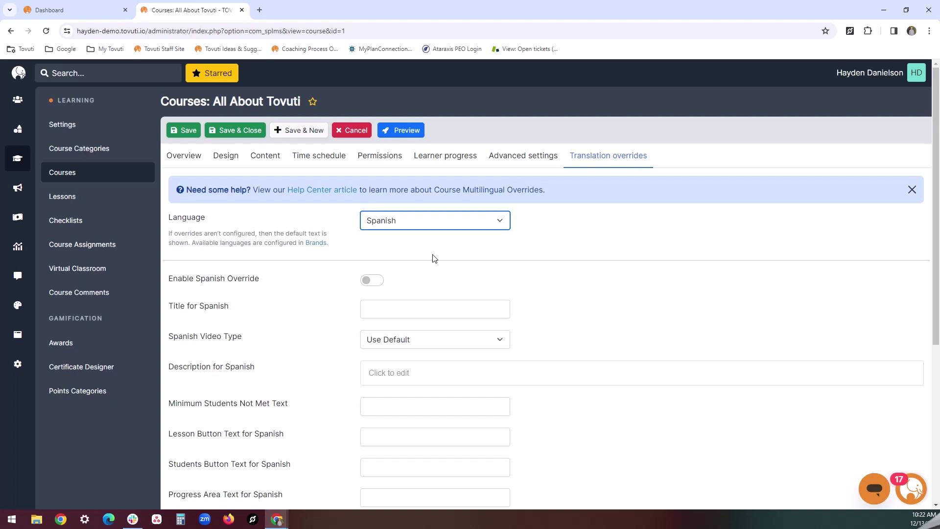
left_click(437, 219)
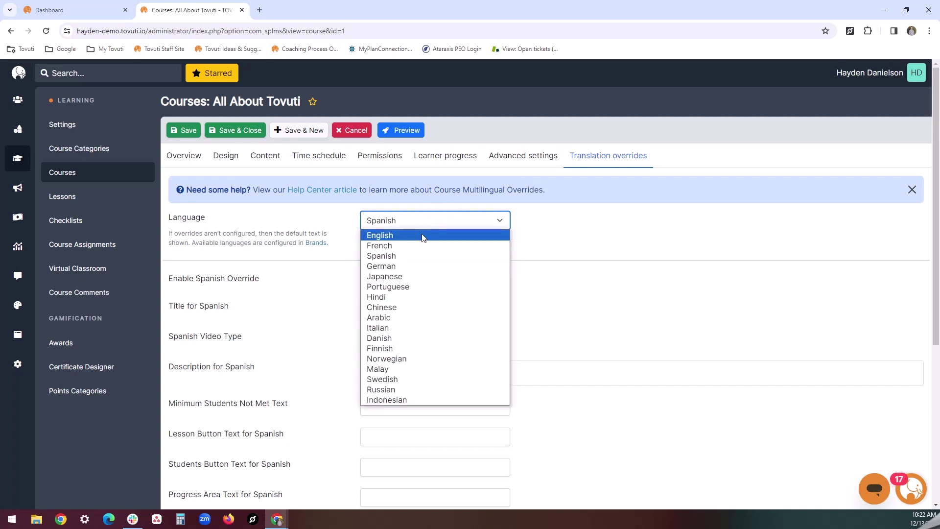
left_click(423, 236)
- Keep English as the override language and cancel the course editor without saving
left_click(431, 224)
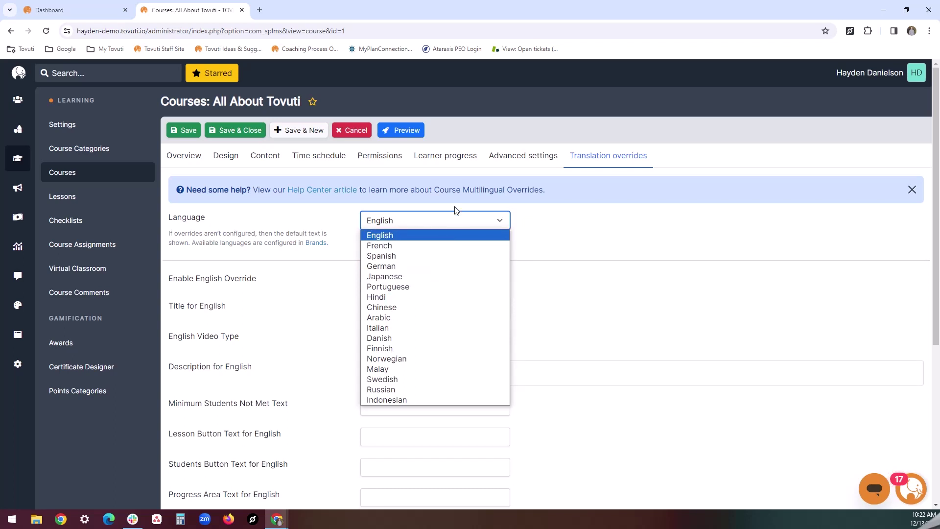
left_click(440, 222)
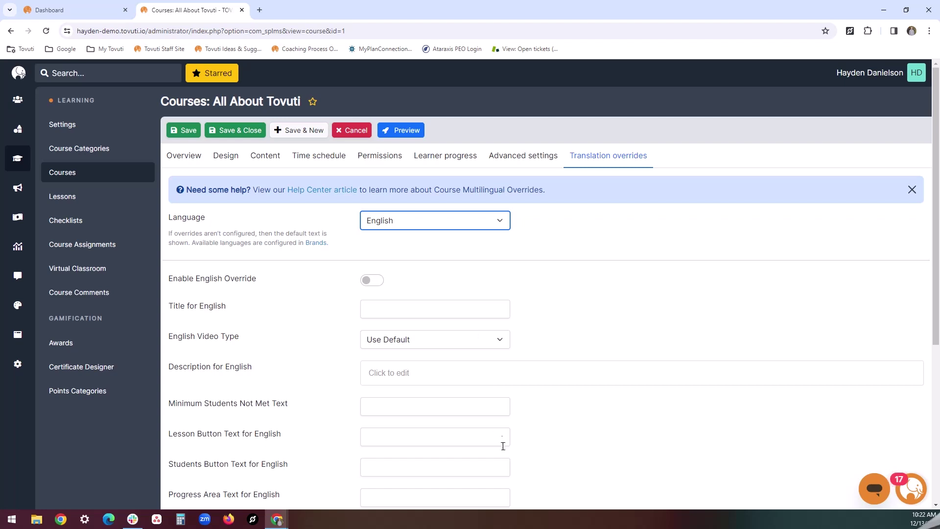
left_click(440, 229)
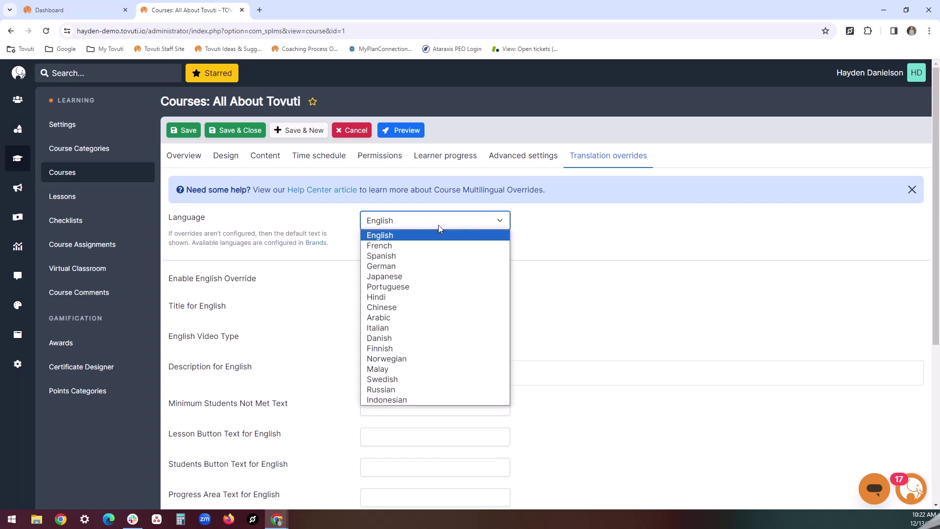
left_click(439, 224)
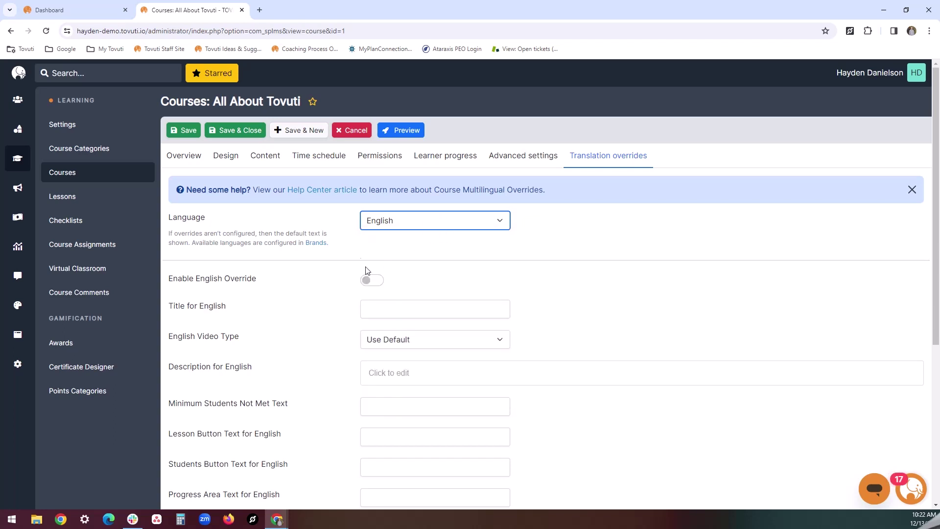
left_click(351, 131)
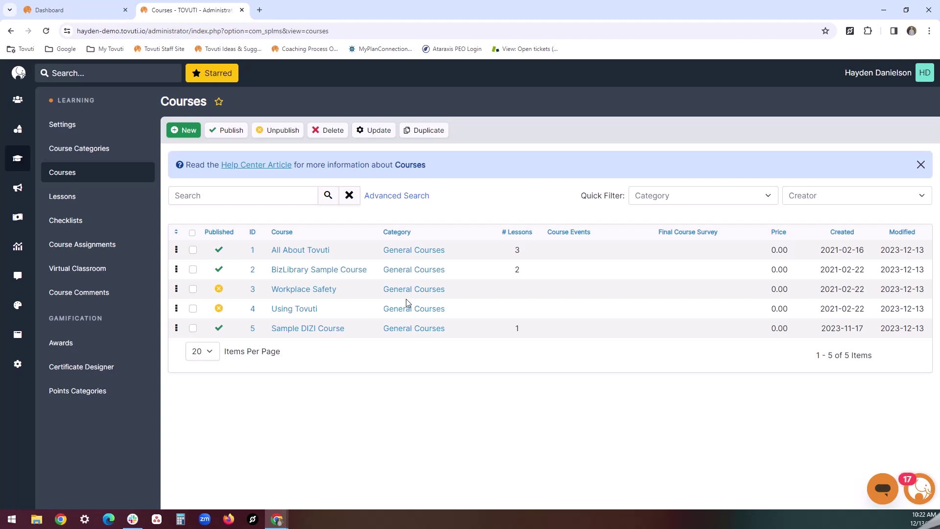
- Check the Category and Creator quick filters and Advanced Search, then sort by Published status
left_click(724, 201)
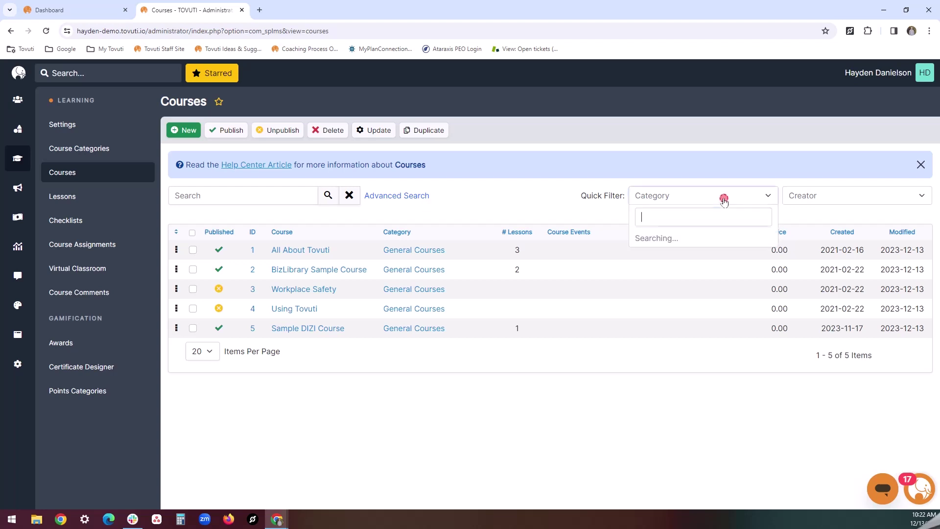
left_click(860, 203)
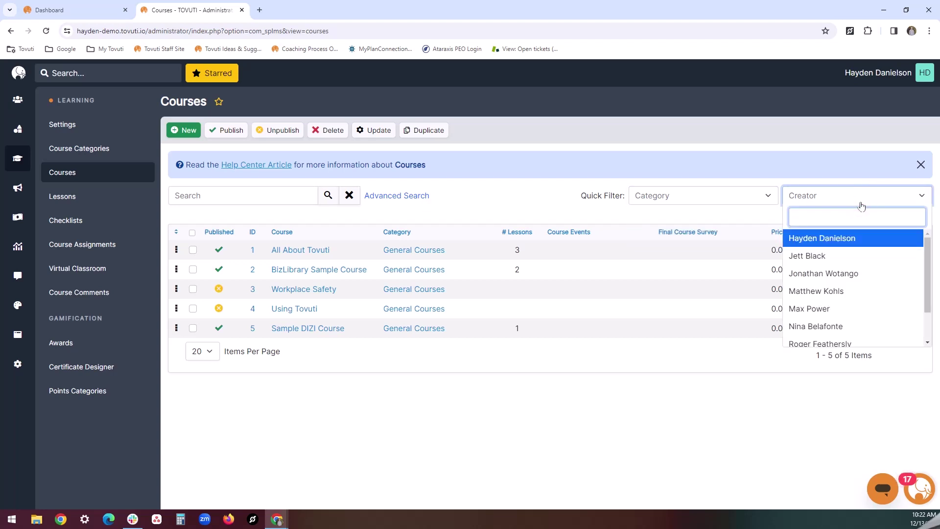
left_click(408, 196)
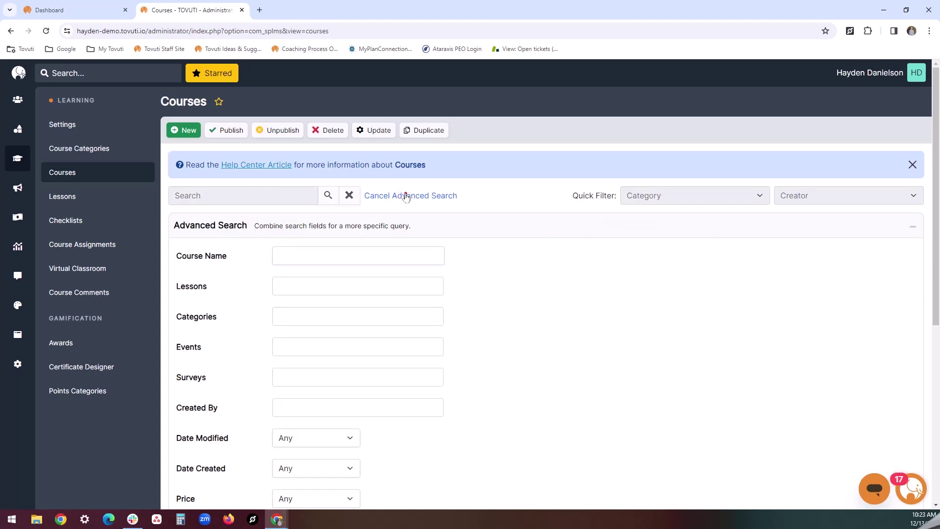
left_click(407, 196)
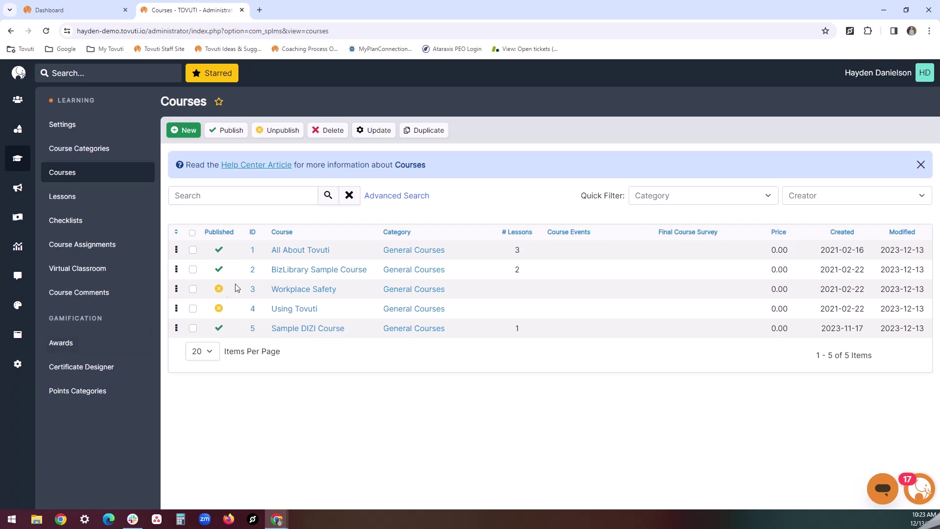
left_click(231, 232)
- Reverse the Published sort, sort by course name, then show manual order numbers 1–5
left_click(232, 235)
left_click(300, 234)
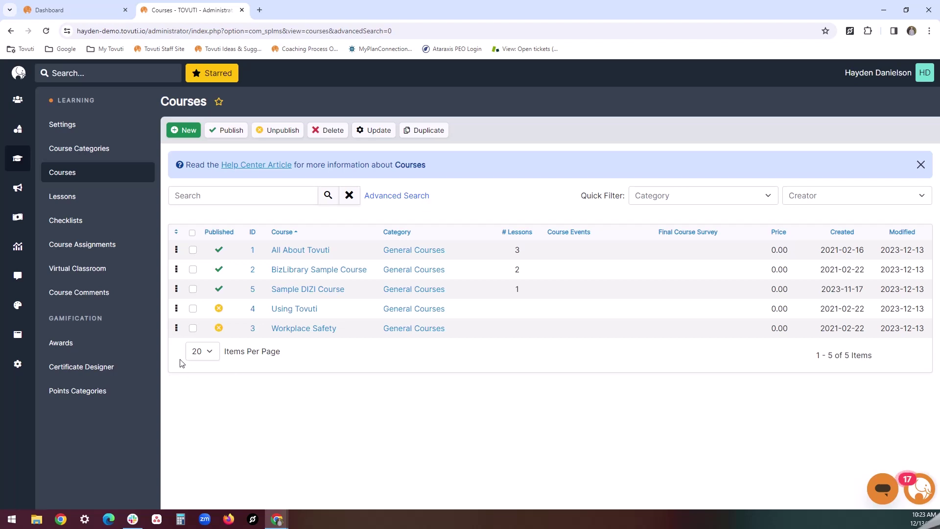
left_click(178, 232)
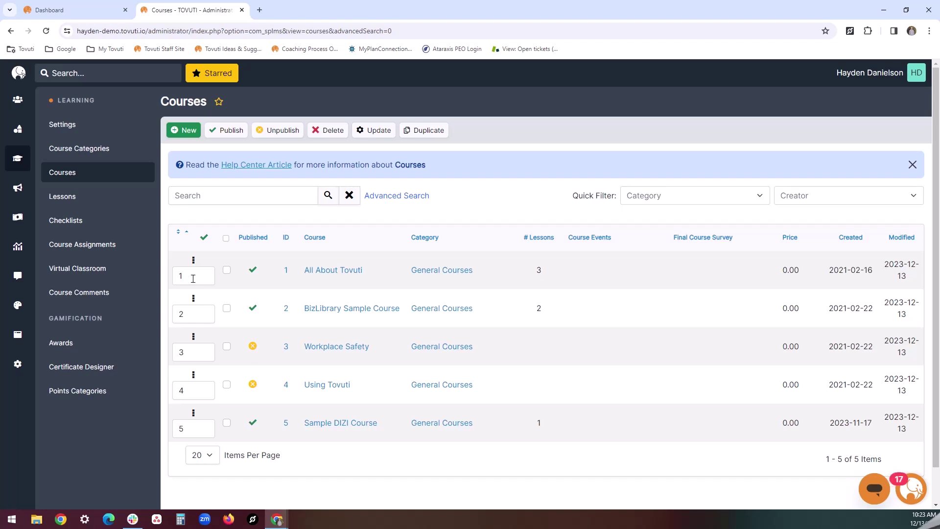
- Save the new course ordering so the list returns to ID order 1 to 5
left_click(206, 239)
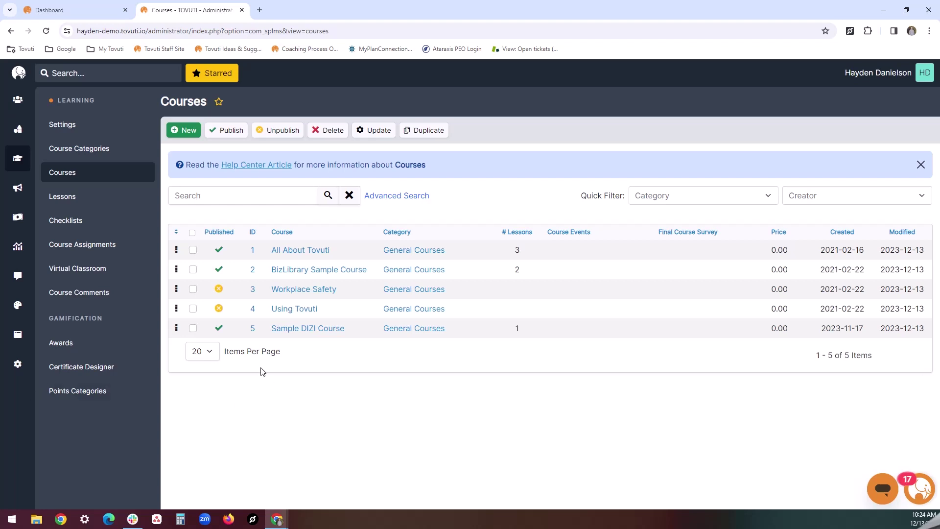
- Duplicate the All About Tovuti course and highlight the '(Copy)' suffix in its new row
left_click(193, 250)
left_click(410, 130)
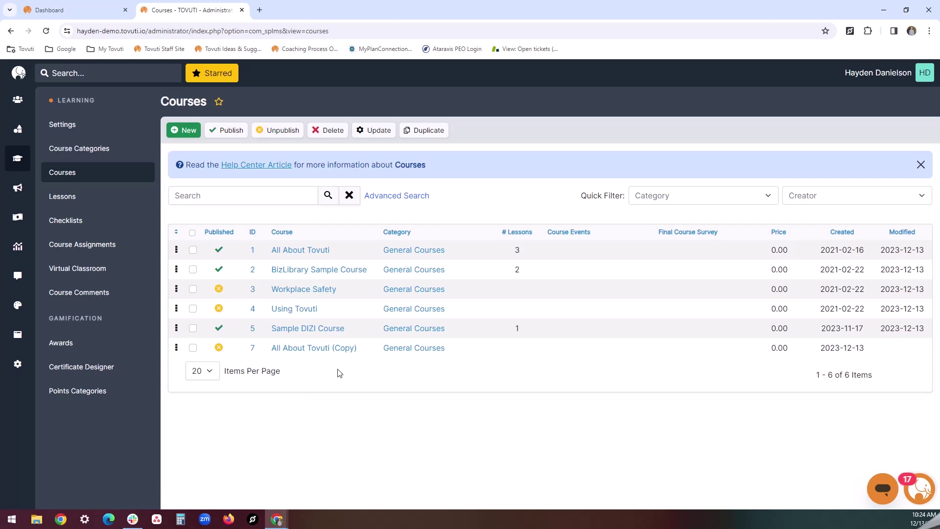
left_click_drag(362, 348, 332, 351)
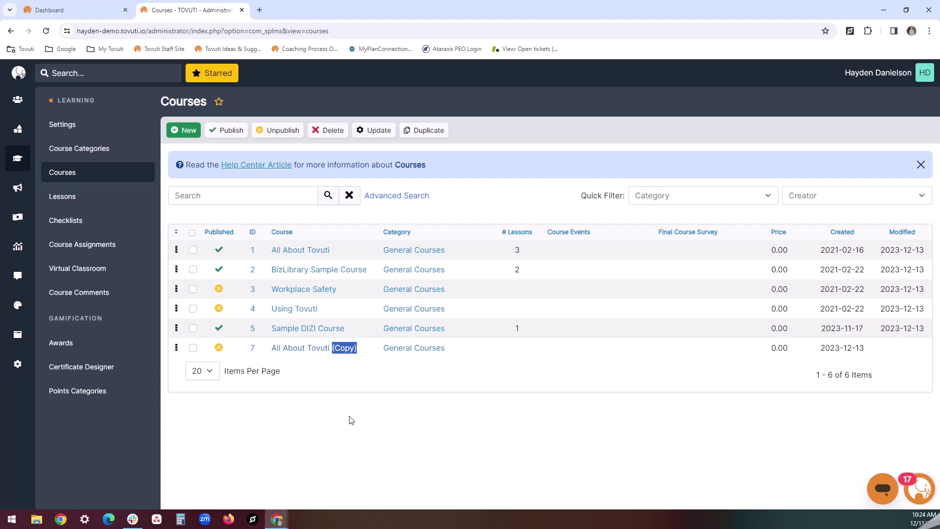